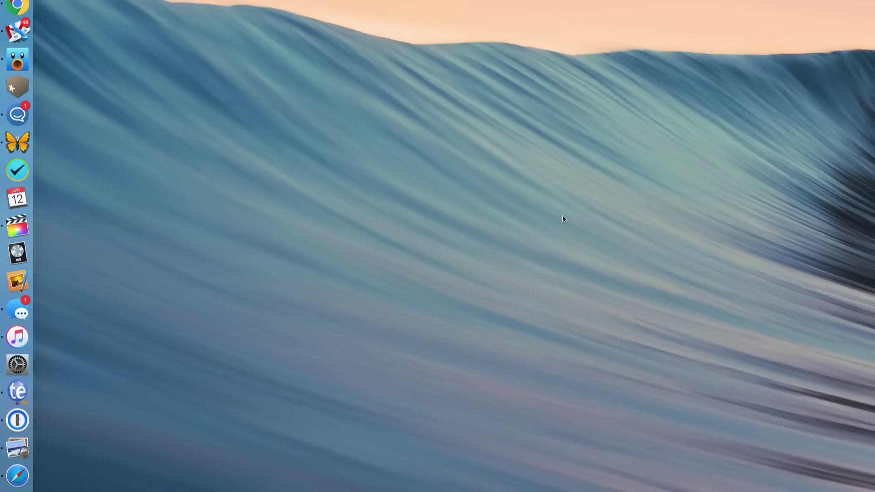
Open Sound in System Preferences and review its Input and Output device lists.
{"action": "left_click", "coordinate": [9, 368]}
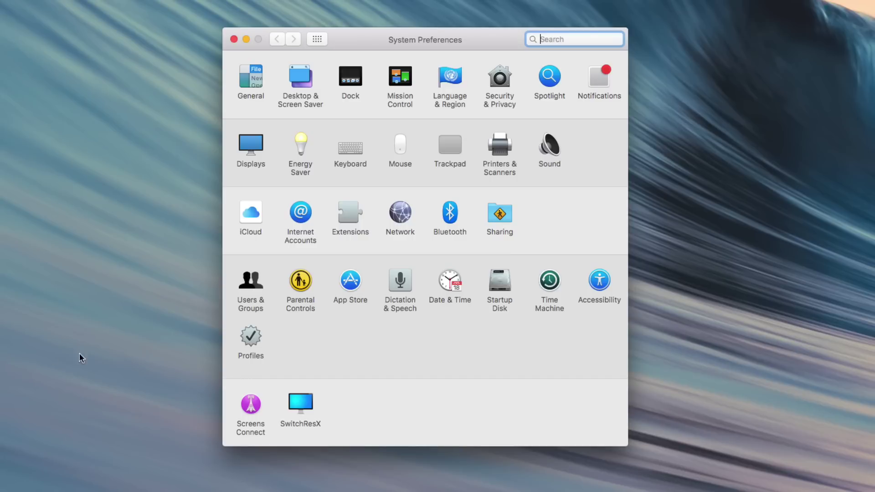
{"action": "left_click", "coordinate": [550, 147]}
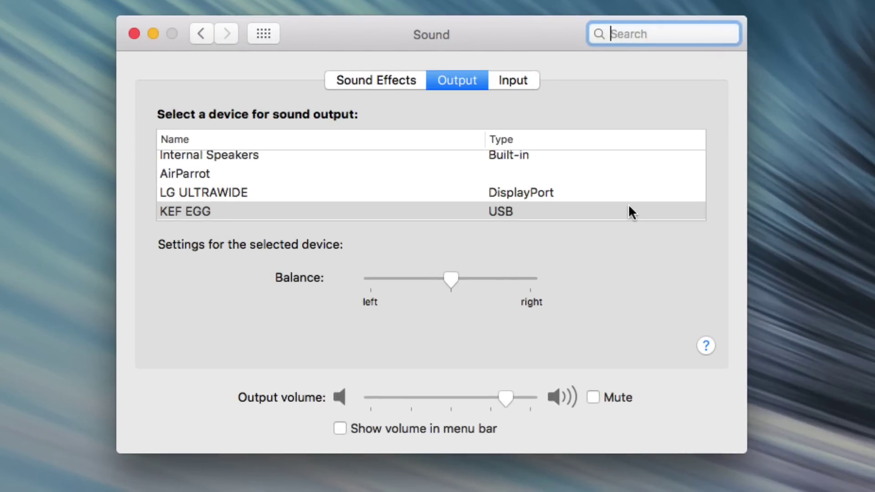
{"action": "left_click", "coordinate": [524, 80]}
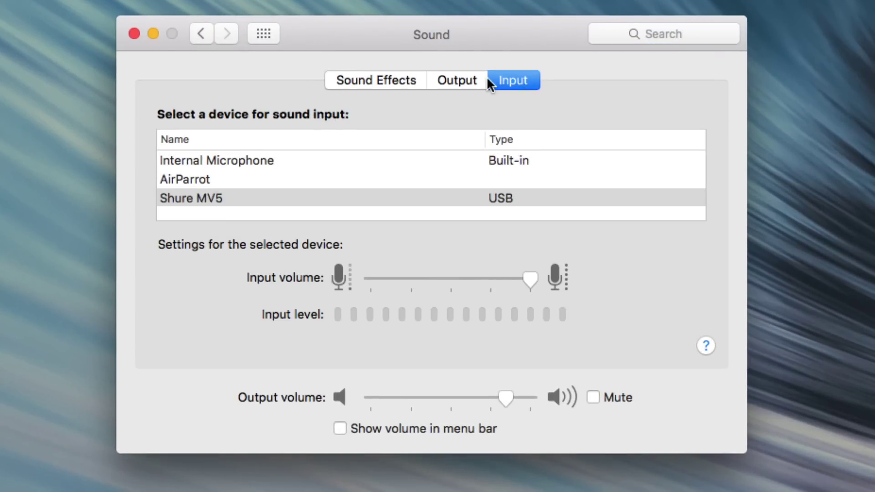
{"action": "left_click", "coordinate": [464, 78]}
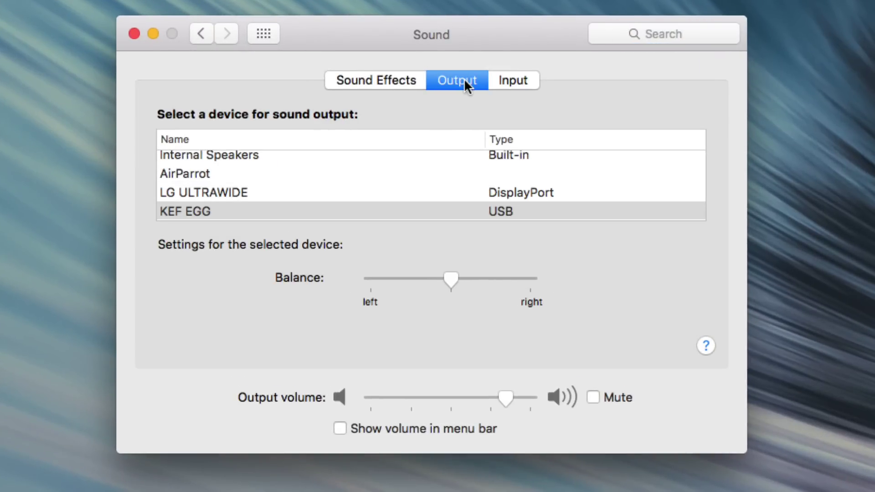
{"action": "scroll", "coordinate": [417, 195], "scroll_direction": "down", "scroll_amount": 3}
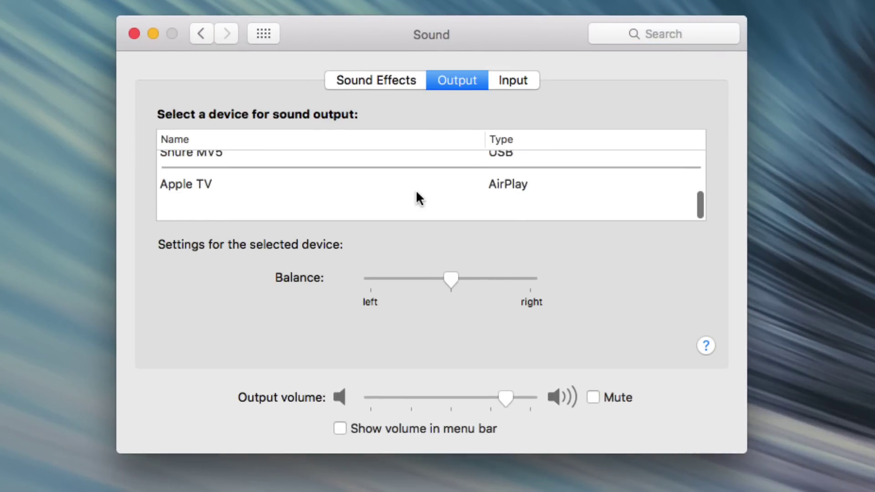
{"action": "scroll", "coordinate": [416, 194], "scroll_direction": "up", "scroll_amount": 3}
{"action": "scroll", "coordinate": [415, 190], "scroll_direction": "down", "scroll_amount": 1}
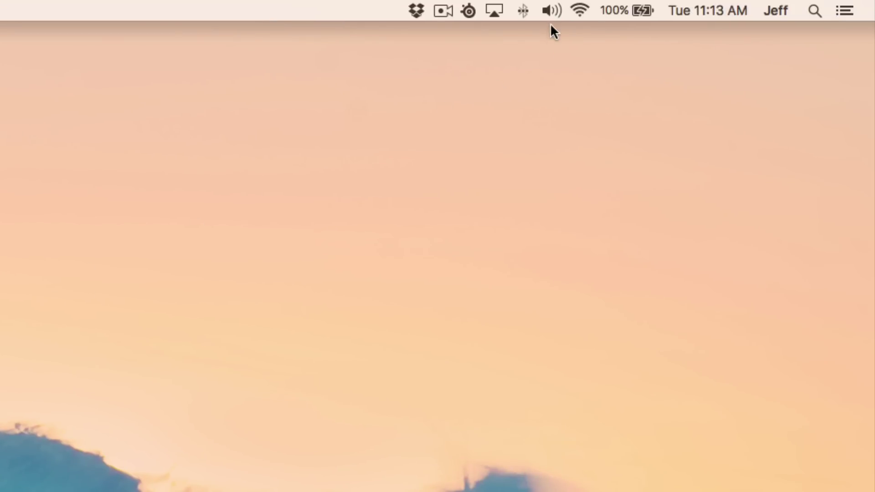
Show and dismiss the menu bar volume slider, then Option-click for the device list.
{"action": "left_click", "coordinate": [552, 14]}
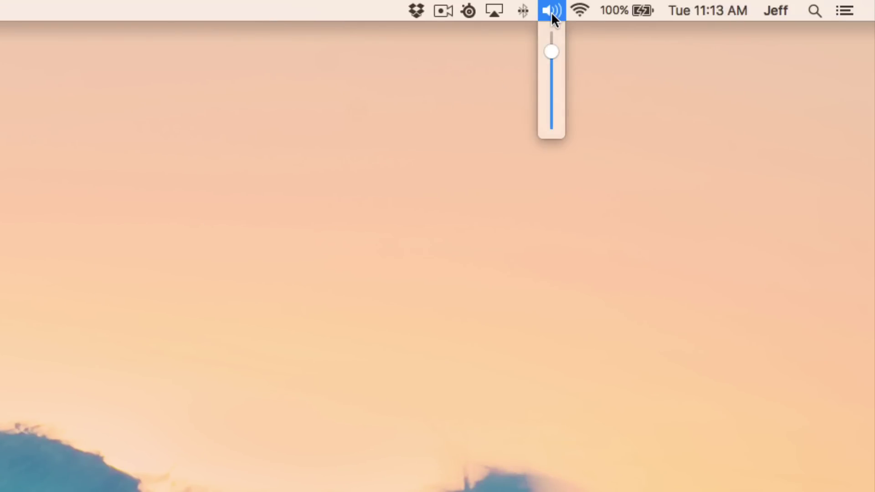
{"action": "left_click", "coordinate": [551, 12]}
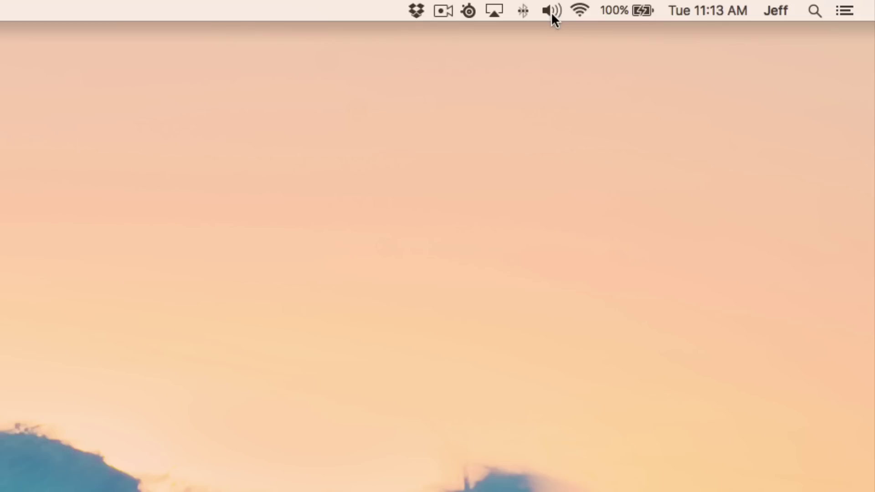
{"action": "left_click", "coordinate": [551, 12], "text": "alt"}
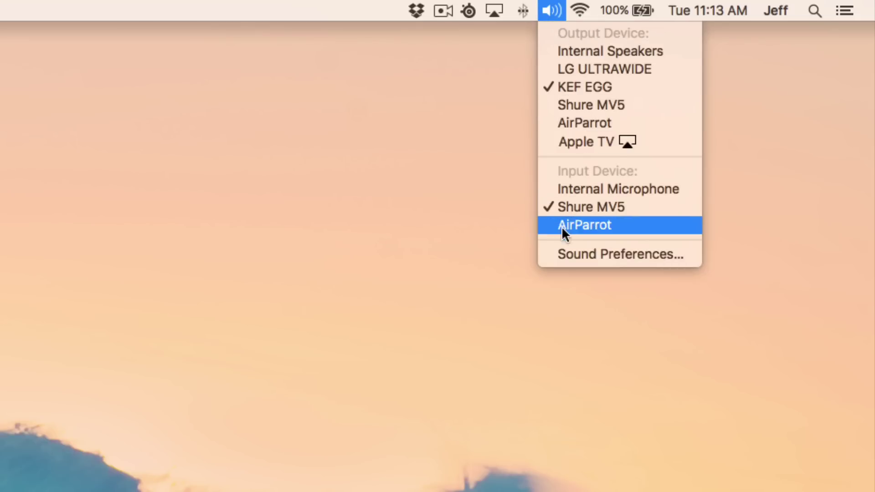
Set output to LG ULTRAWIDE, then Internal Speakers, and input to Internal Microphone.
{"action": "left_click", "coordinate": [588, 68]}
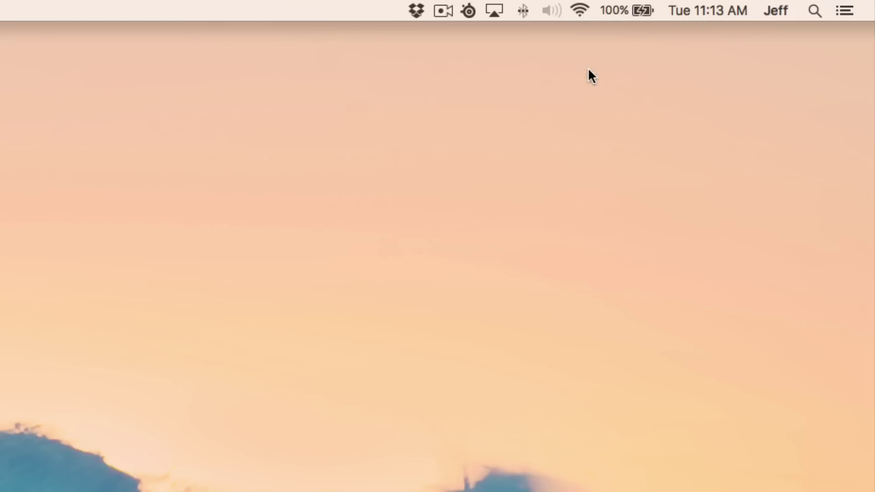
{"action": "left_click", "coordinate": [549, 8]}
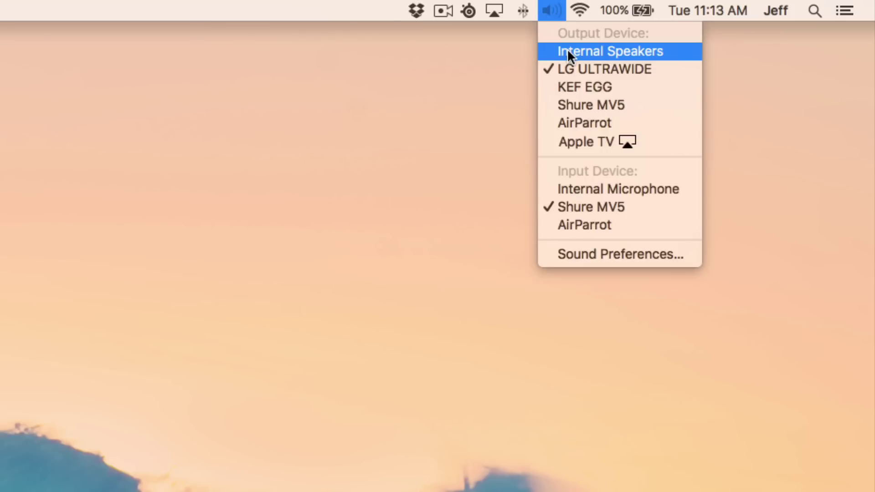
{"action": "left_click", "coordinate": [566, 49]}
{"action": "left_click", "coordinate": [547, 10]}
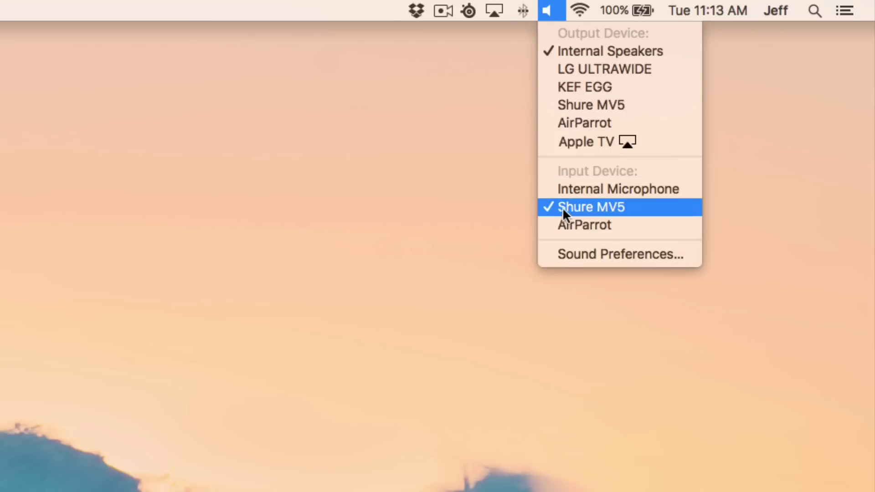
{"action": "left_click", "coordinate": [568, 189]}
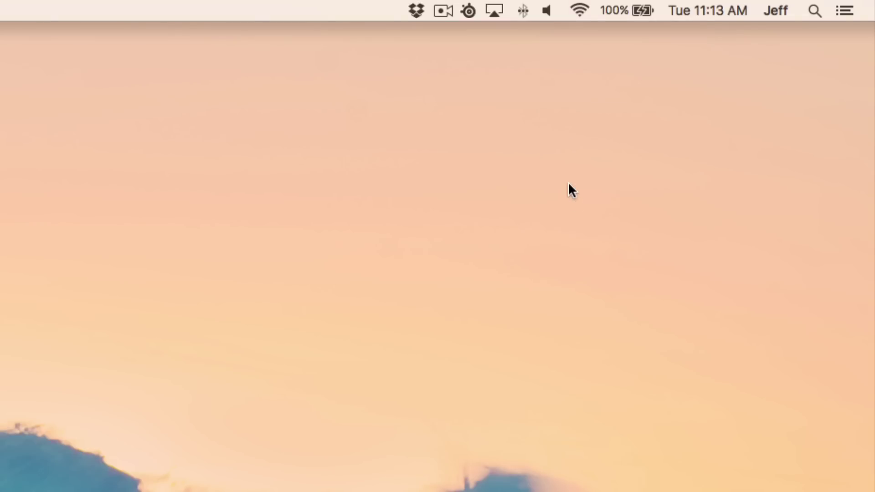
Switch sound output to KEF EGG from the device menu and close the volume slider.
{"action": "left_click", "coordinate": [546, 12]}
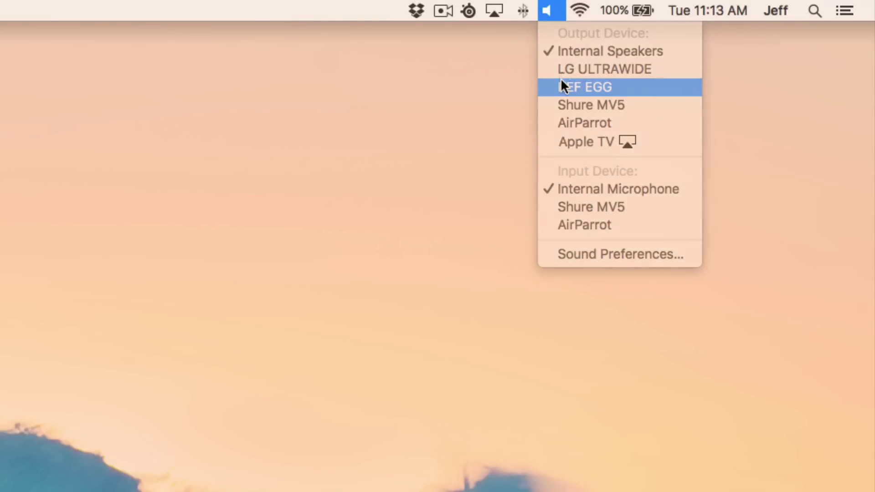
{"action": "left_click", "coordinate": [562, 83]}
{"action": "left_click", "coordinate": [553, 12]}
{"action": "left_click", "coordinate": [553, 12]}
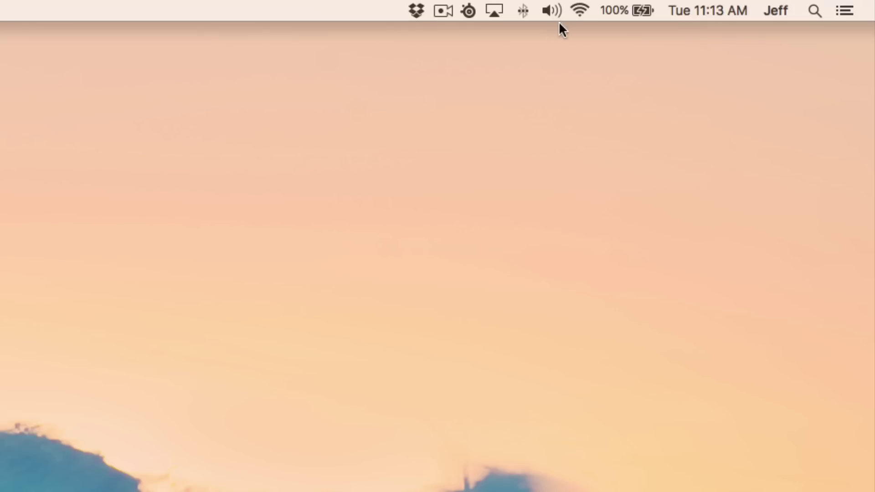
Switch sound output to Apple TV and confirm it is checked in the device menu.
{"action": "left_click", "coordinate": [548, 10], "text": "alt"}
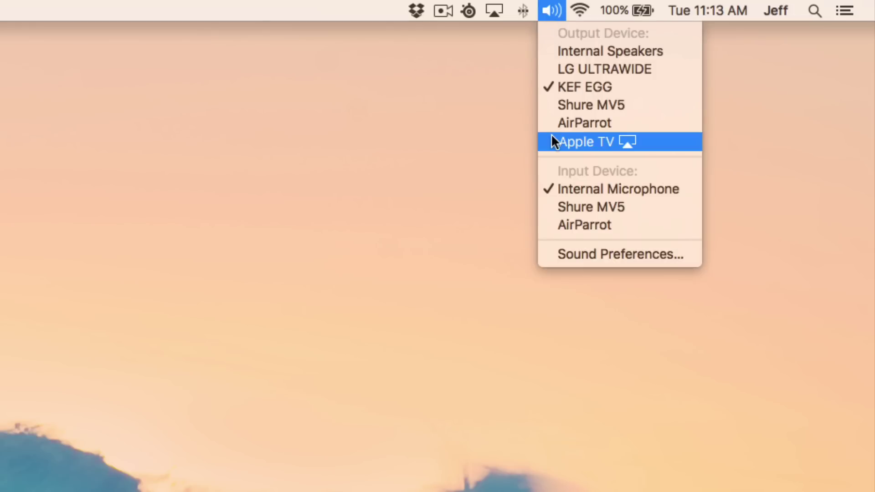
{"action": "left_click", "coordinate": [571, 146]}
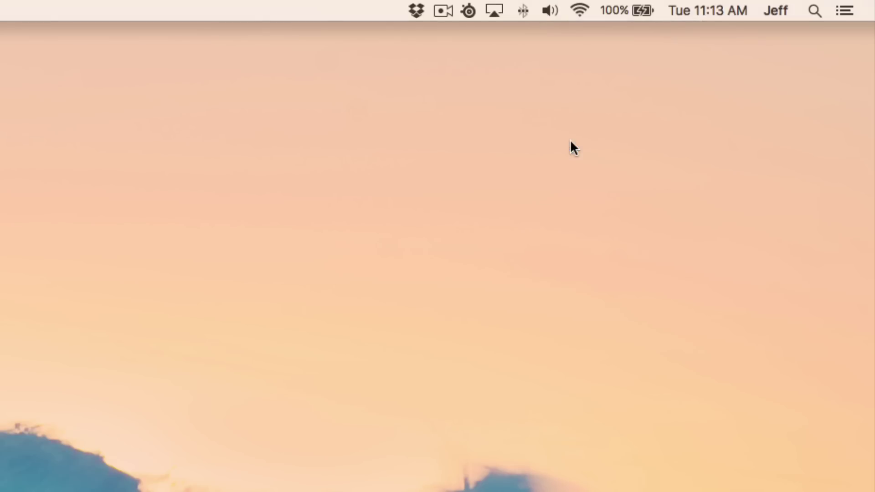
{"action": "left_click", "coordinate": [550, 10], "text": "alt"}
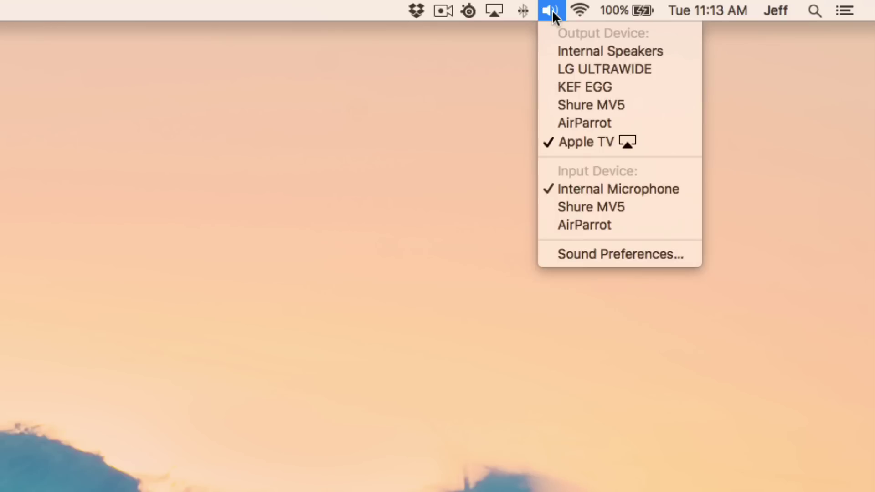